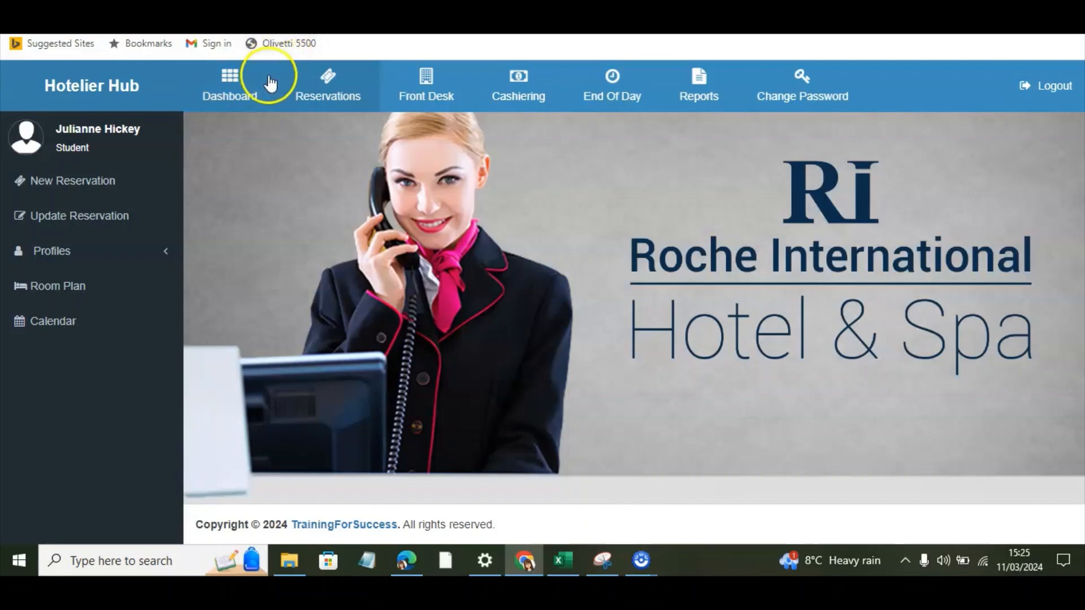
Step: Open the property calendar and check room availability for 11 March 2024
left_click(51, 323)
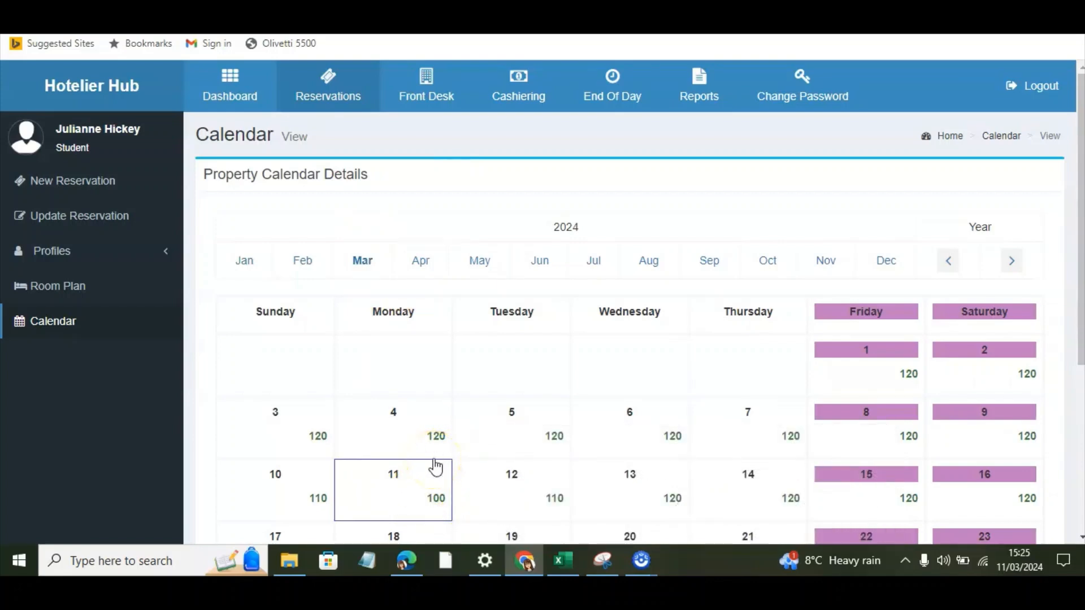
left_click(413, 499)
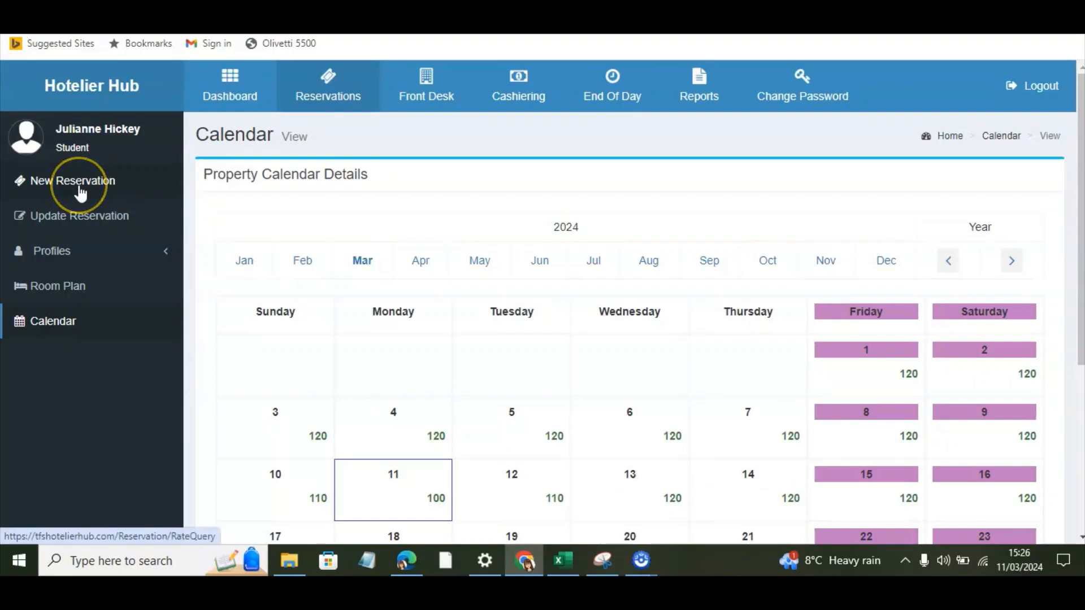
Step: Start a new reservation rate query with arrival on 15/03/2024 and departure on 18/03/2024
left_click(80, 192)
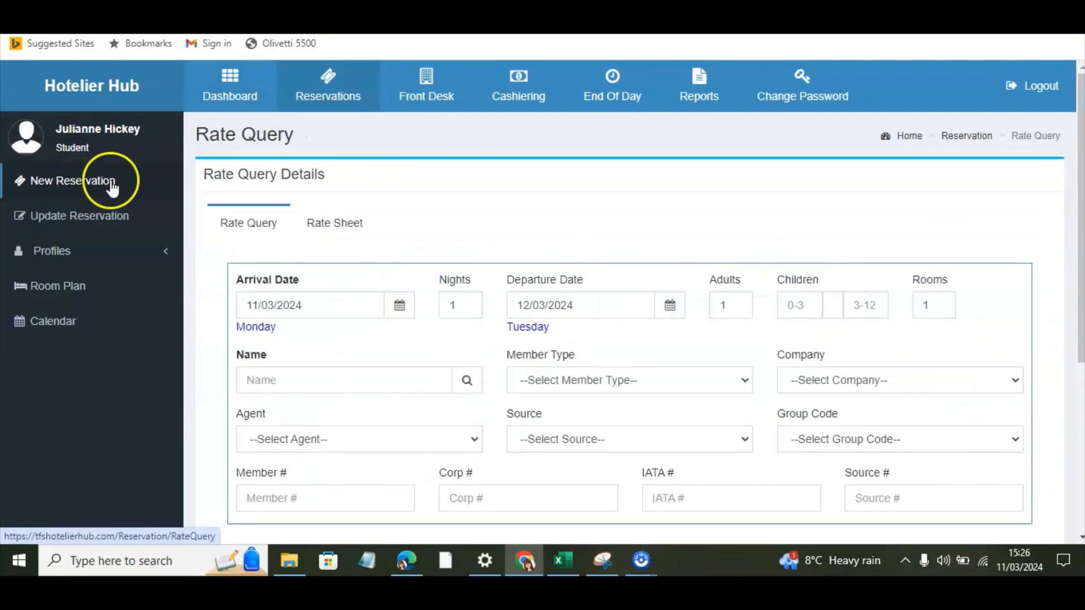
left_click(247, 226)
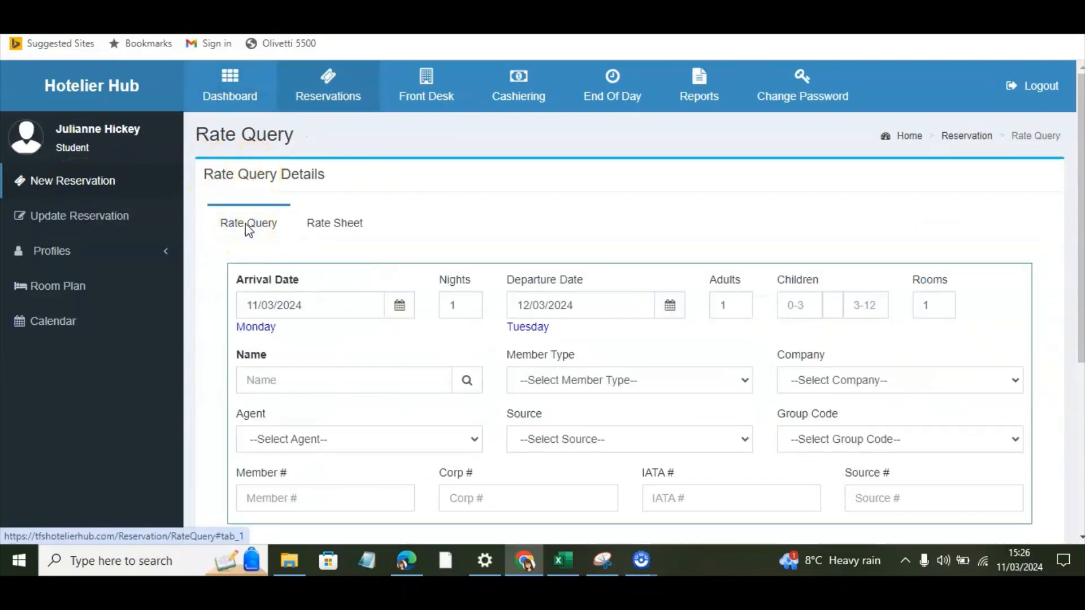
left_click(401, 307)
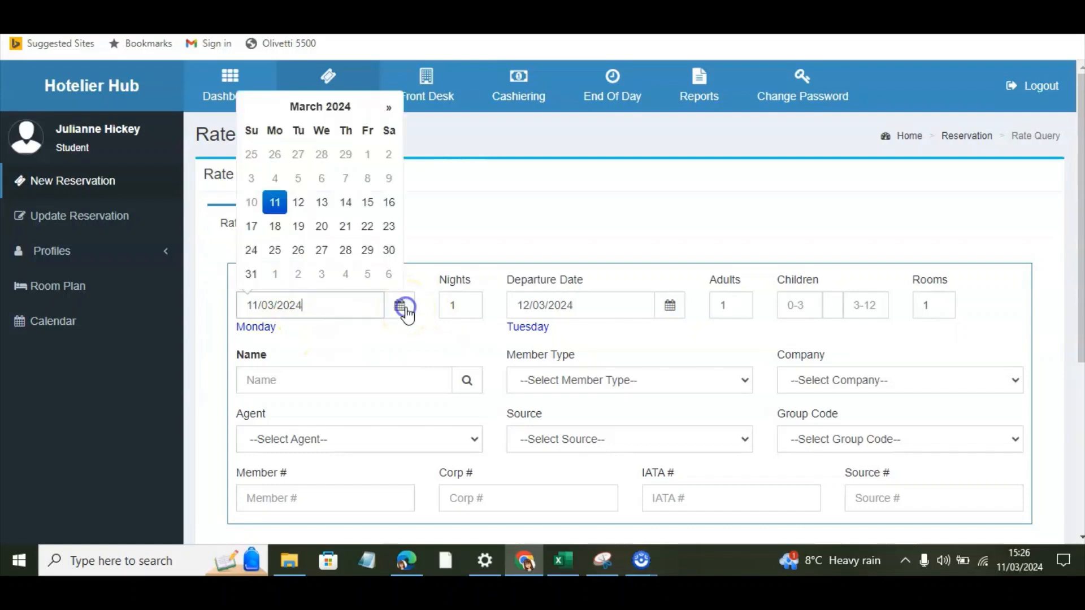
left_click(367, 203)
left_click(588, 308)
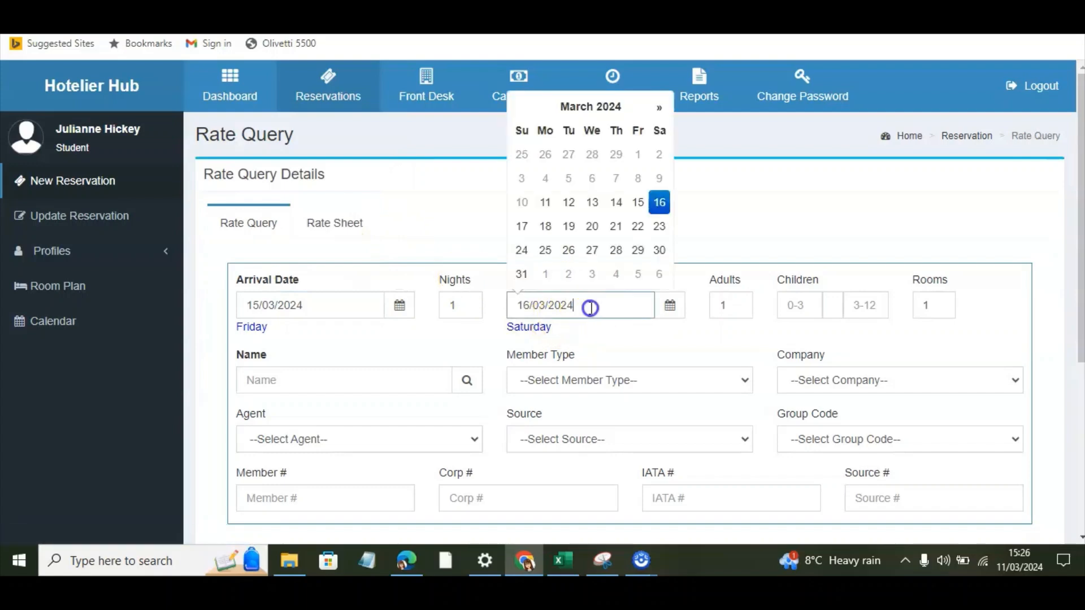
left_click(548, 228)
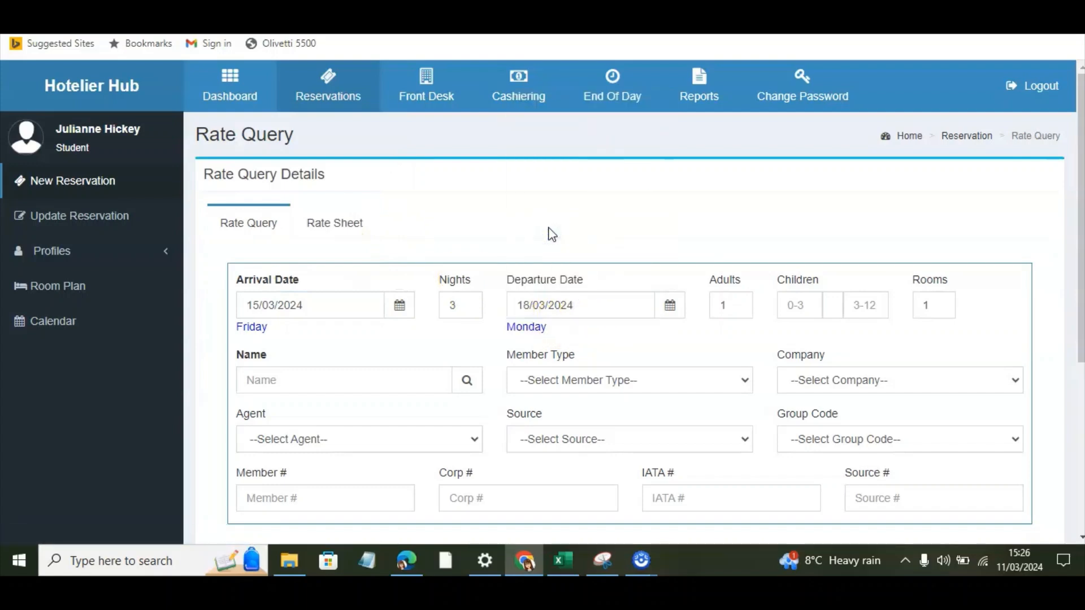
Step: Set the rate query to 2 adults and search for available rates
left_click(742, 308)
key("BackSpace")
type("2")
left_click_drag(1080, 234, 1081, 403)
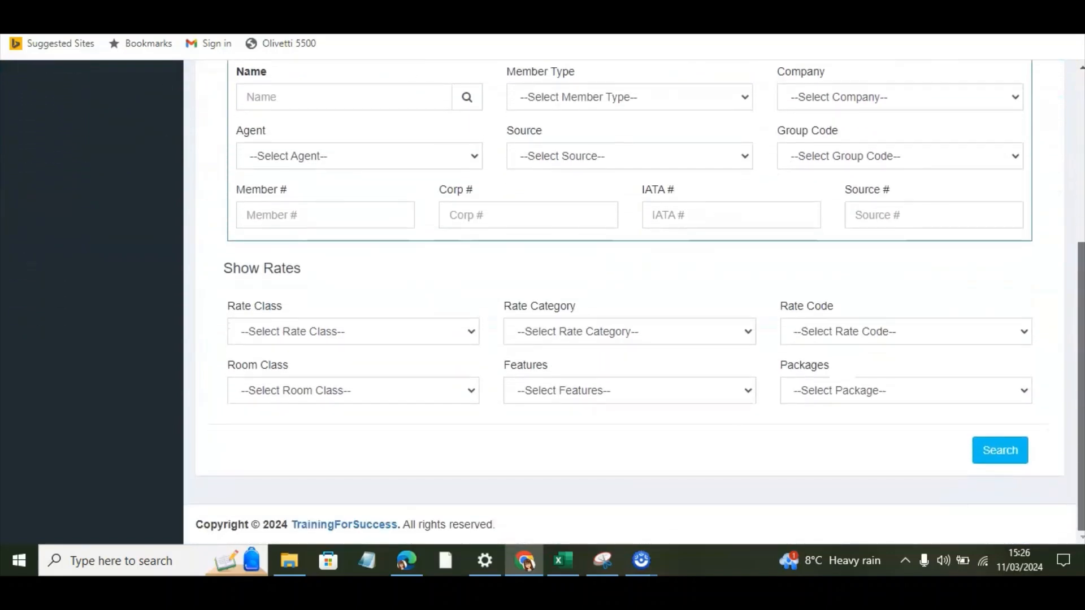
left_click(1004, 450)
Step: Choose the BARDBB rate of 160.00 for the DBLE room type and continue to the reservation form
scroll(1008, 452, "up", 1)
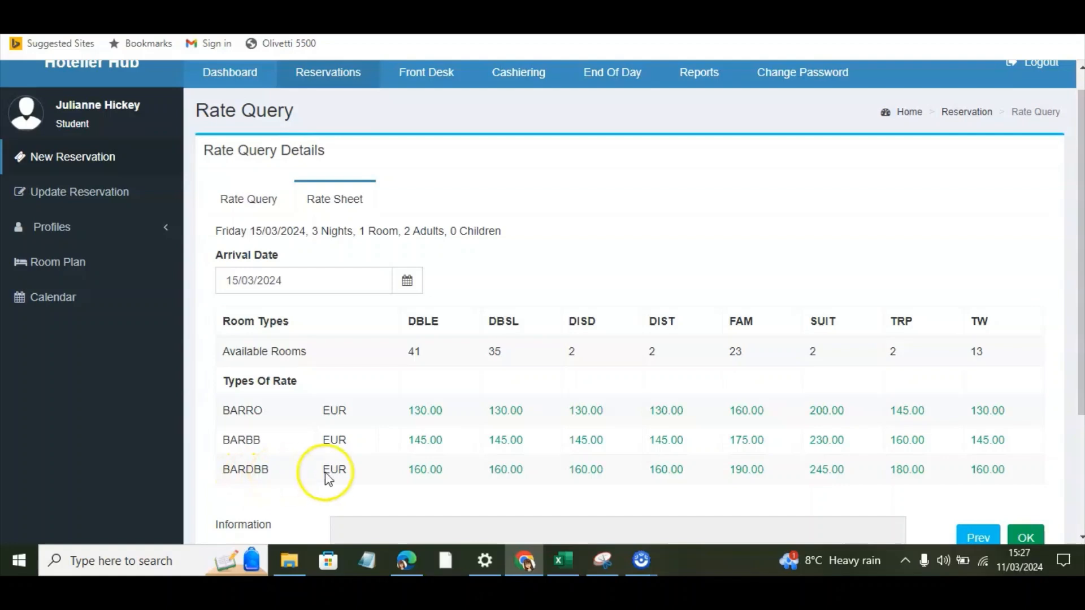
left_click(429, 474)
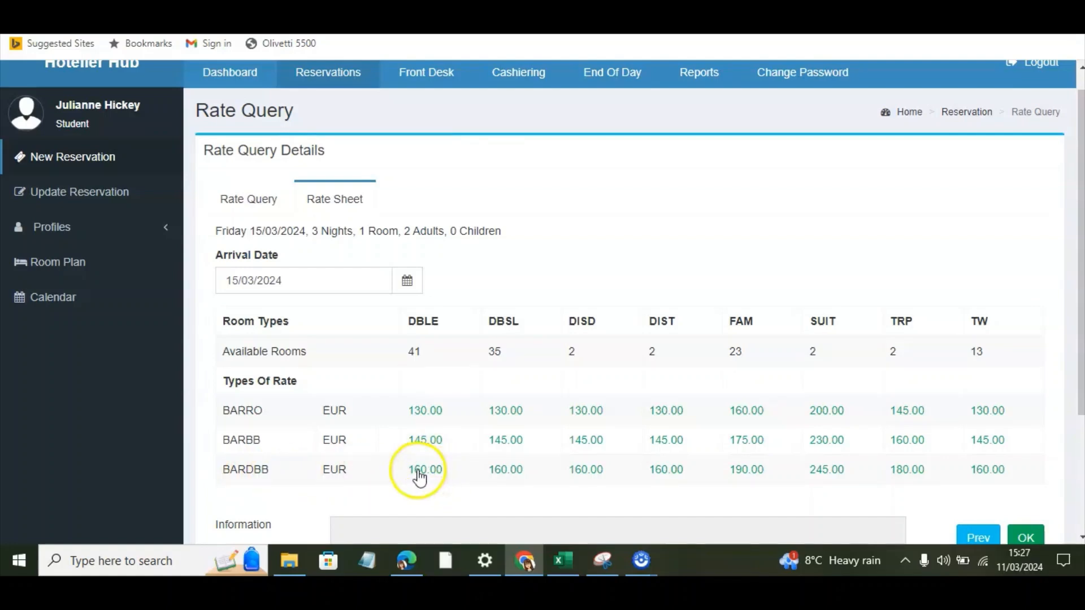
scroll(418, 472, "down", 3)
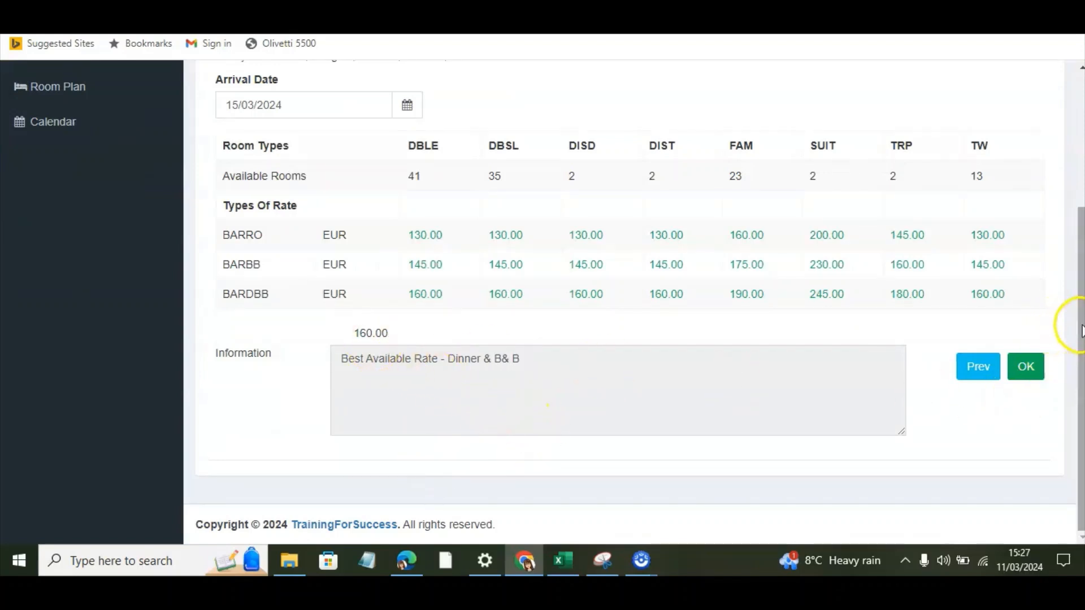
left_click(1028, 369)
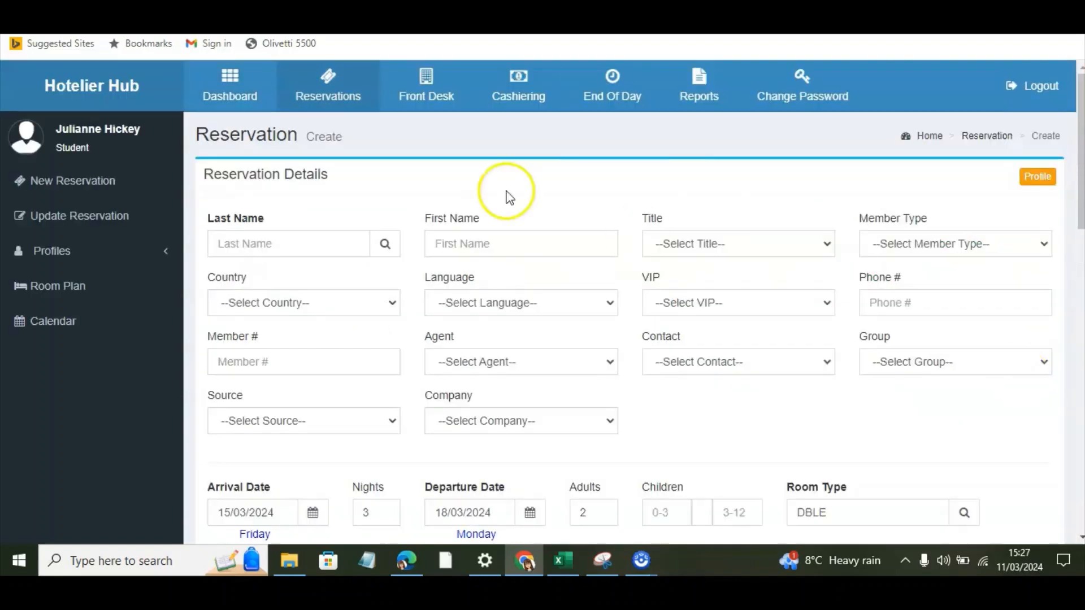
Step: Search for the guest's profile by last name and attach the matching profile to the reservation
left_click(249, 248)
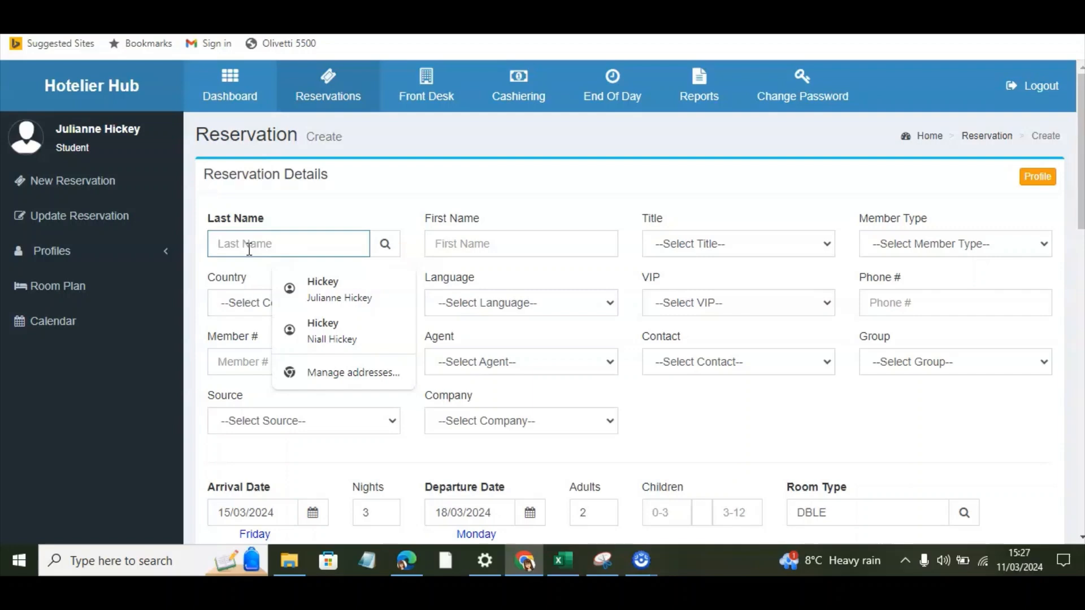
type("wal")
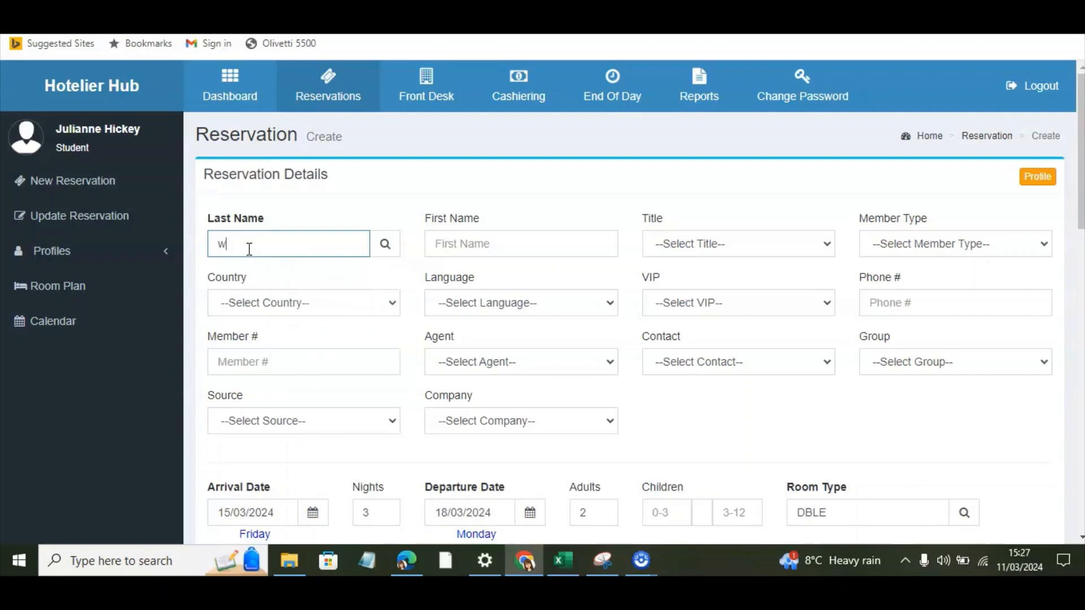
type("sh")
left_click(385, 247)
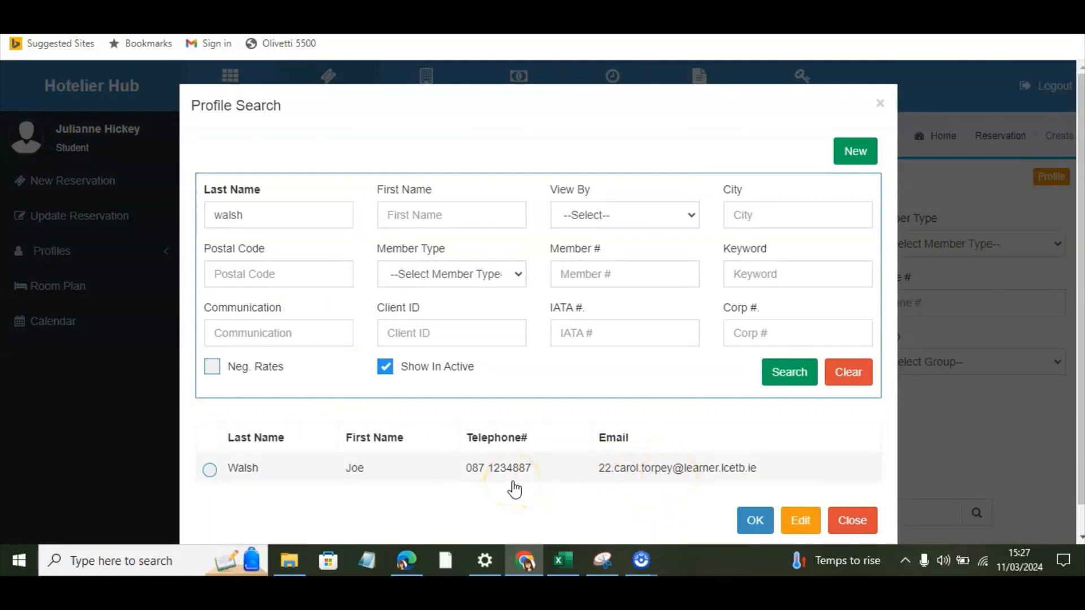
left_click(209, 470)
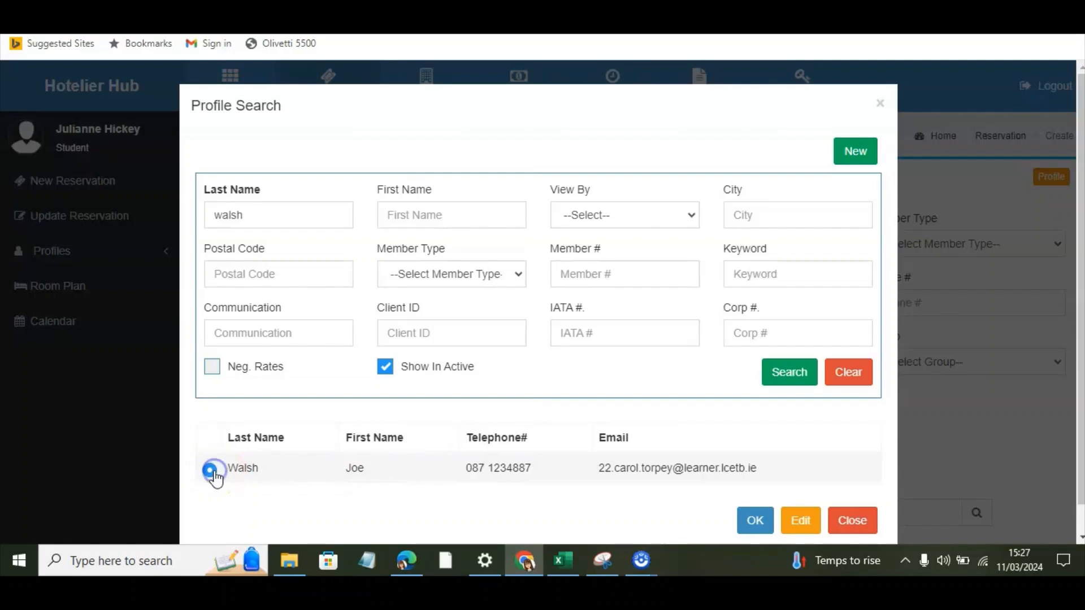
left_click(755, 520)
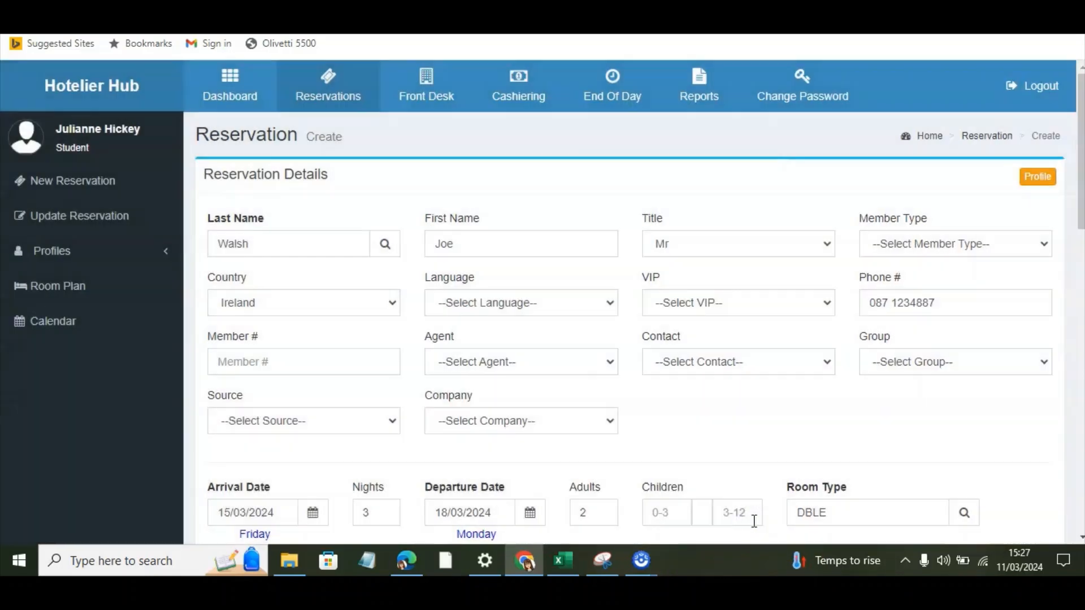
Step: Open the guest's individual profile, review its contact details and preferences, and return to the reservation by updating it
left_click(1038, 176)
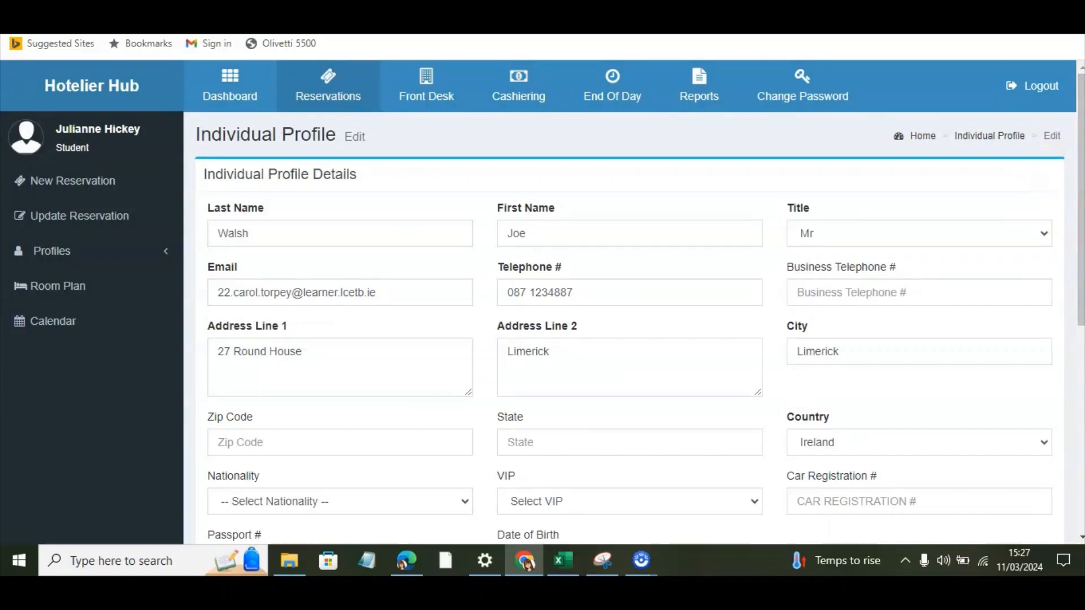
left_click_drag(1080, 165, 1079, 205)
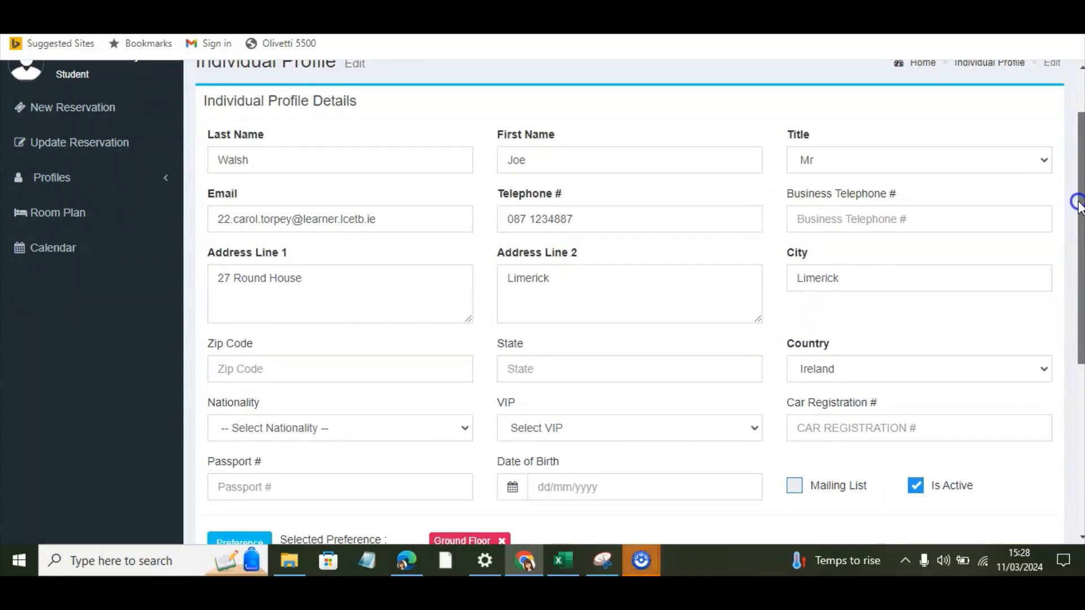
left_click_drag(1078, 203, 1079, 369)
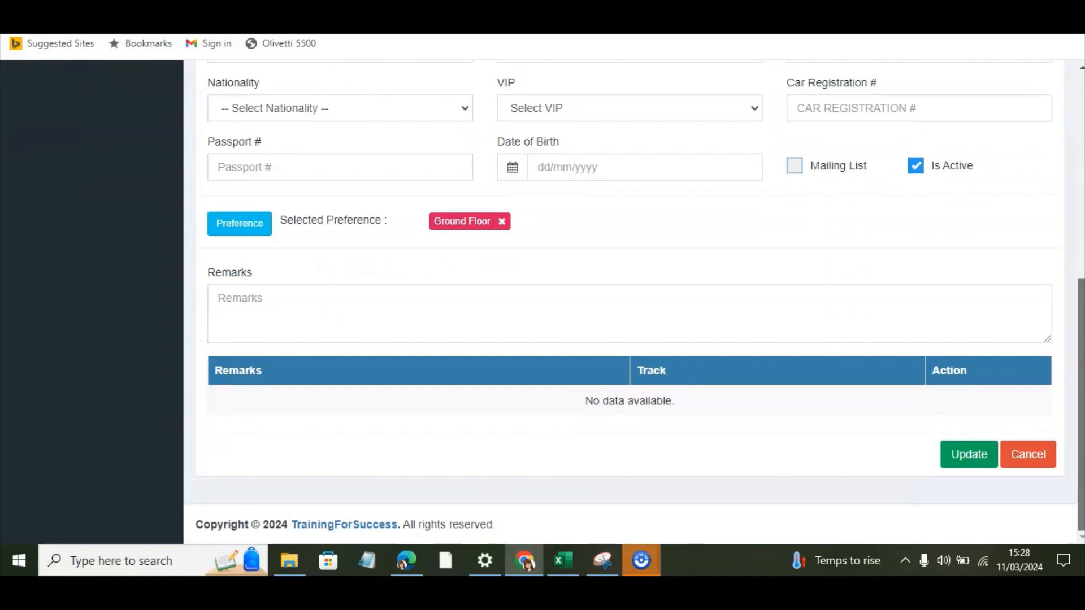
left_click(980, 470)
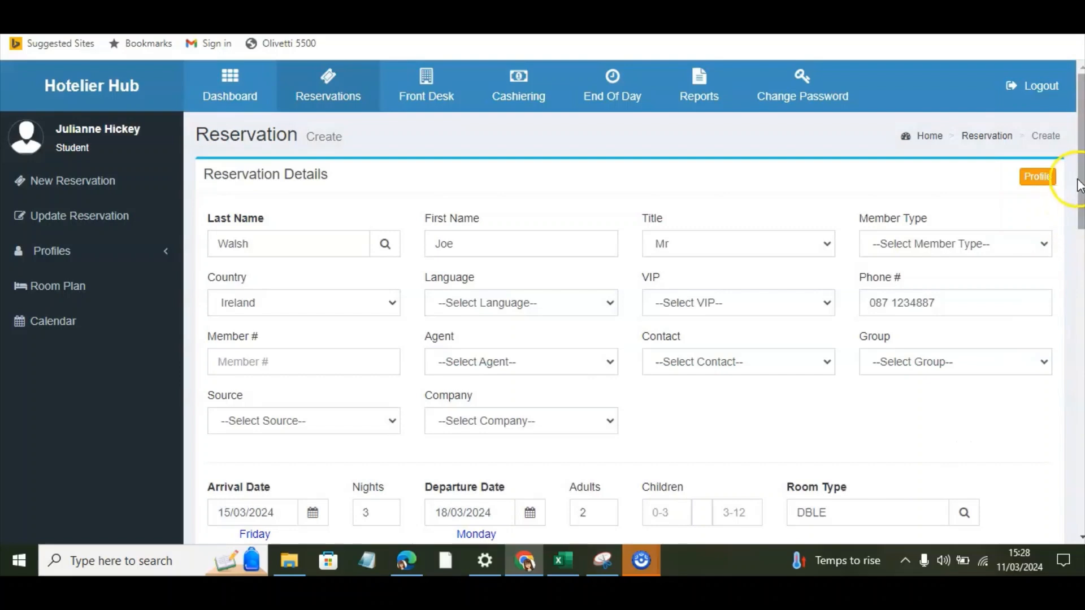
Step: Reopen the guest's profile from the reservation, replace the e-mail address with the new one, and update the profile
mouse_move(1079, 179)
left_mouse_down()
mouse_move(1081, 198)
mouse_move(1081, 185)
left_mouse_up()
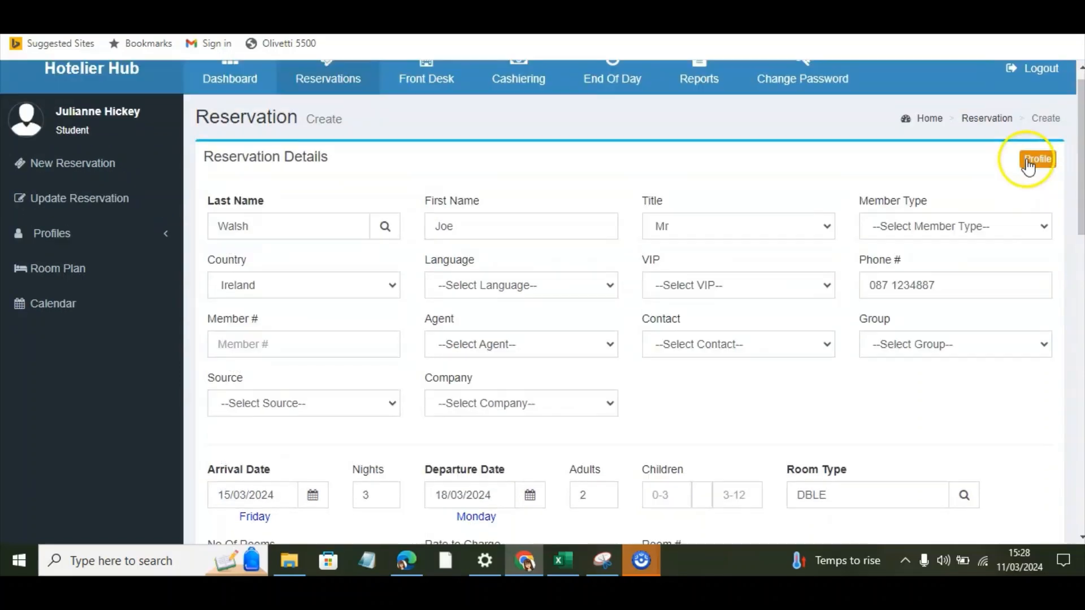
left_click(1027, 160)
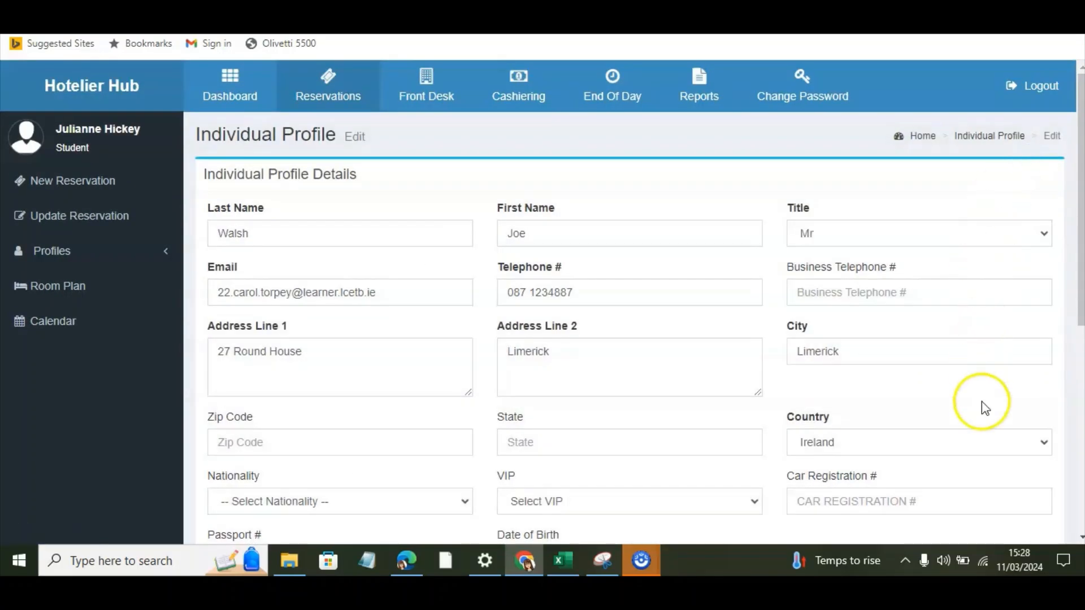
left_click_drag(1080, 208, 1080, 255)
left_click_drag(392, 208, 190, 201)
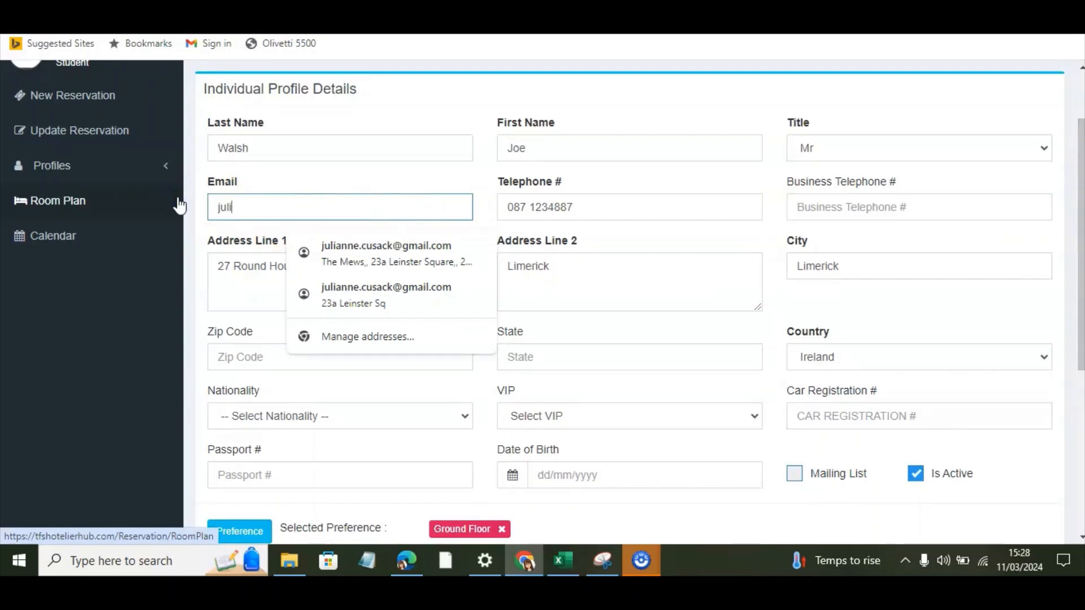
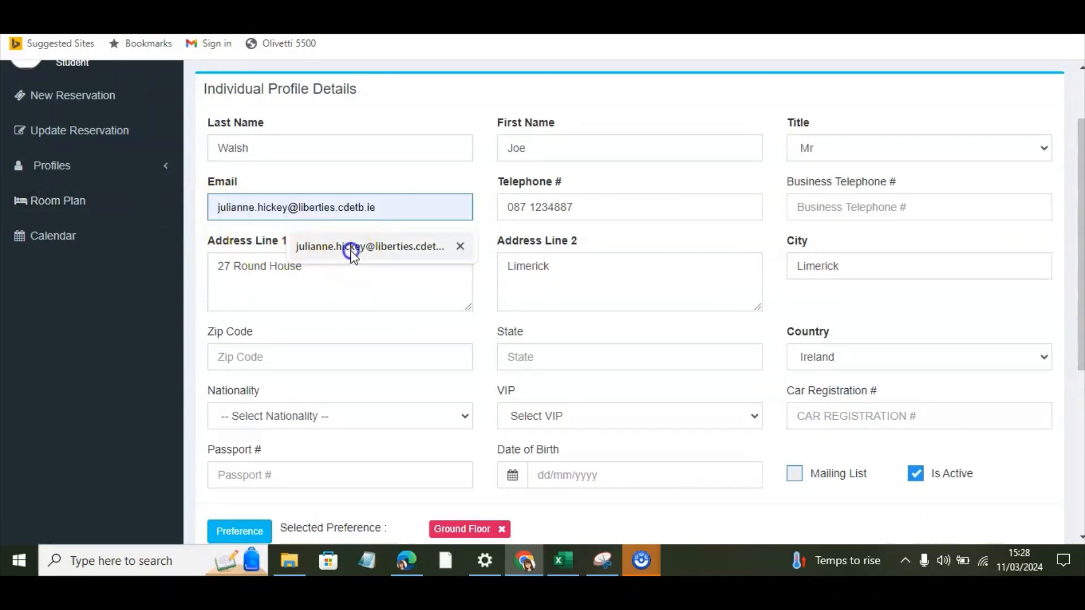
left_click(351, 250)
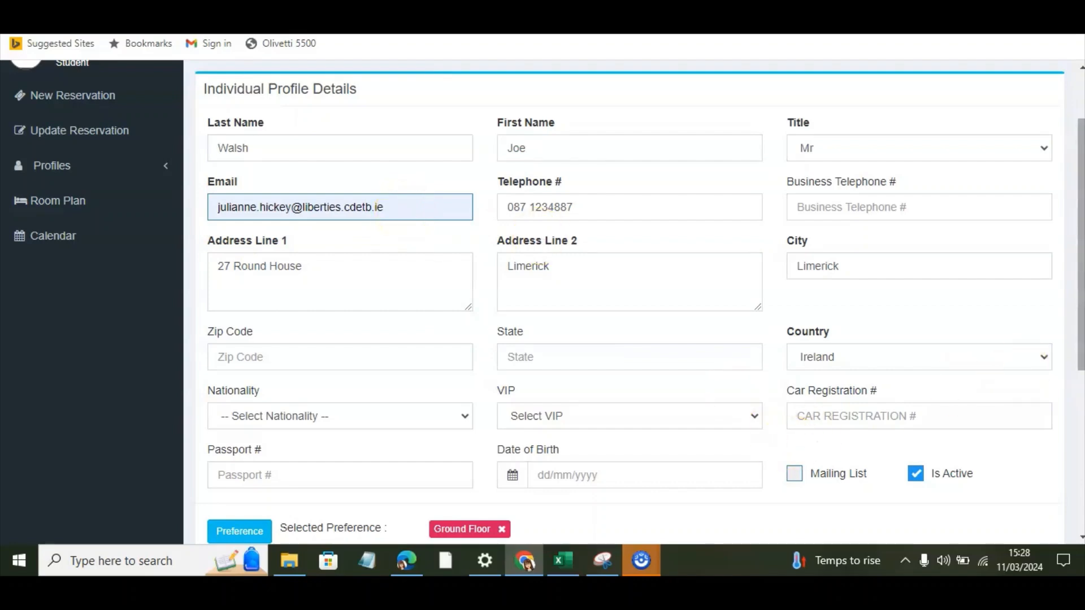
left_click_drag(1080, 255, 1080, 414)
left_click(972, 452)
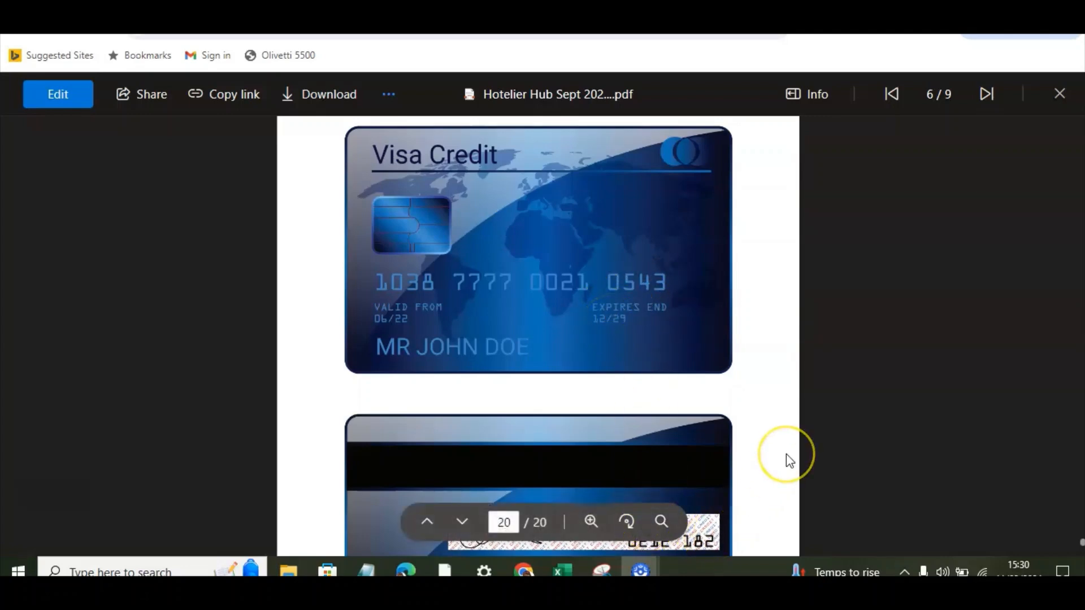
Step: Enter the credit card number, expiry date and CVV in the reservation's payment details and enable Email Confirmation
left_click(717, 444)
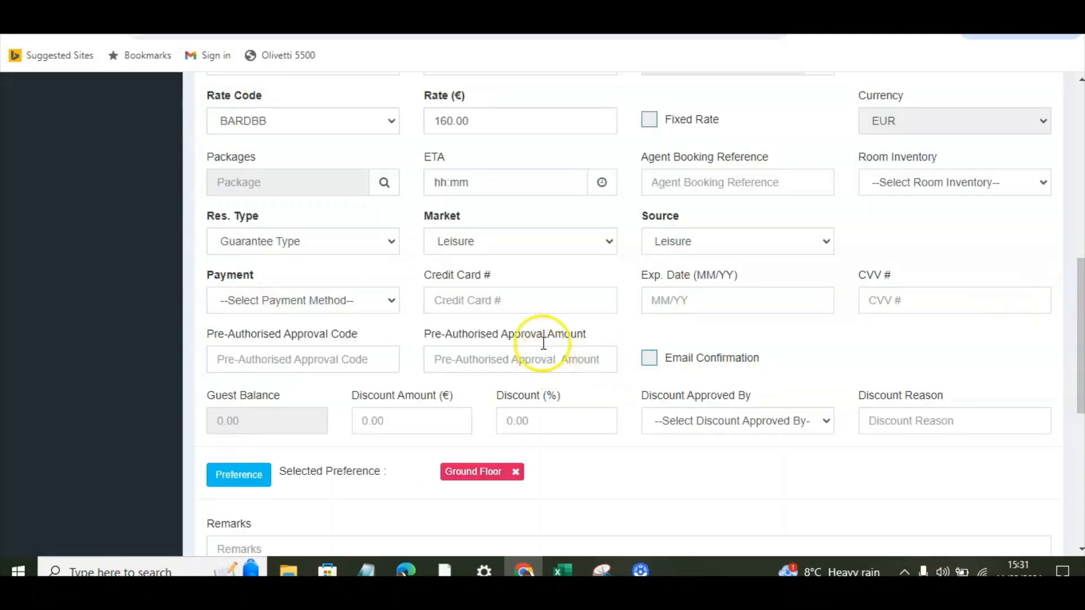
left_click(528, 304)
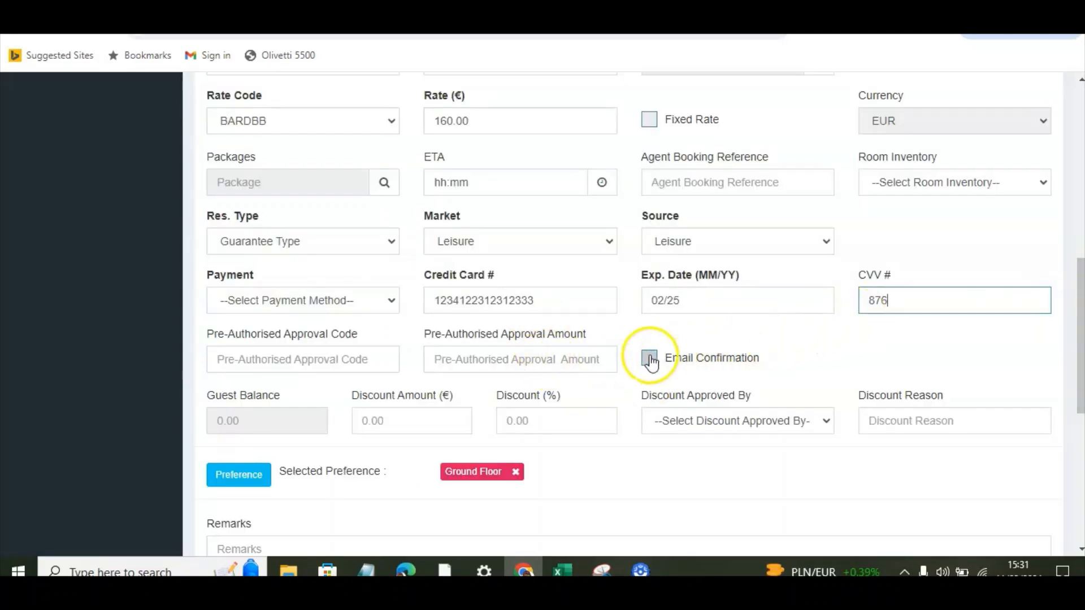
left_click(650, 358)
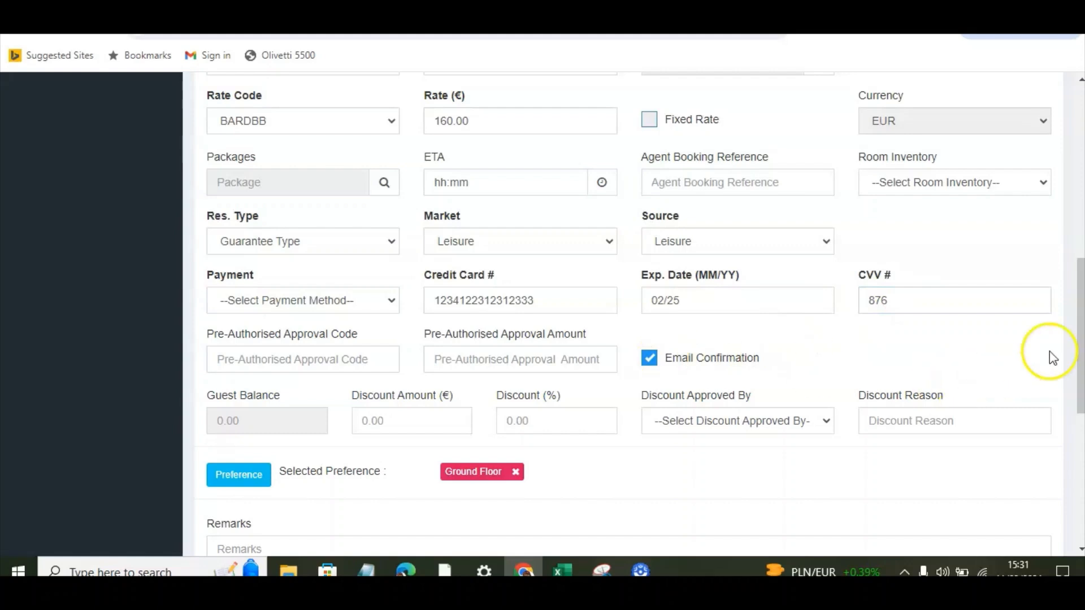
Step: Review the remarks field and the transaction summary, and save the reservation
left_click_drag(1079, 346, 1080, 370)
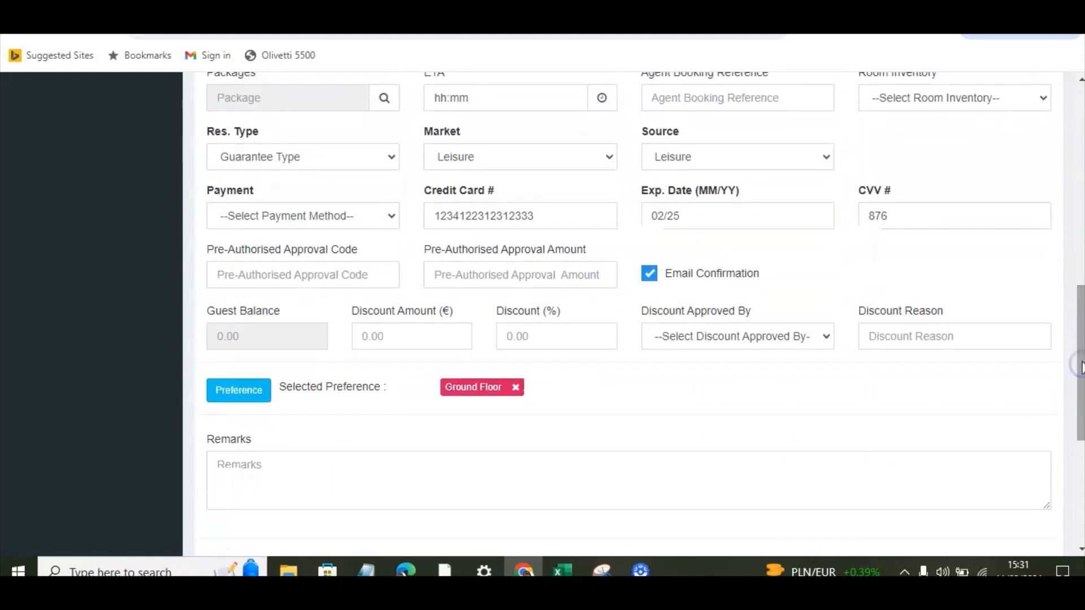
left_click(267, 473)
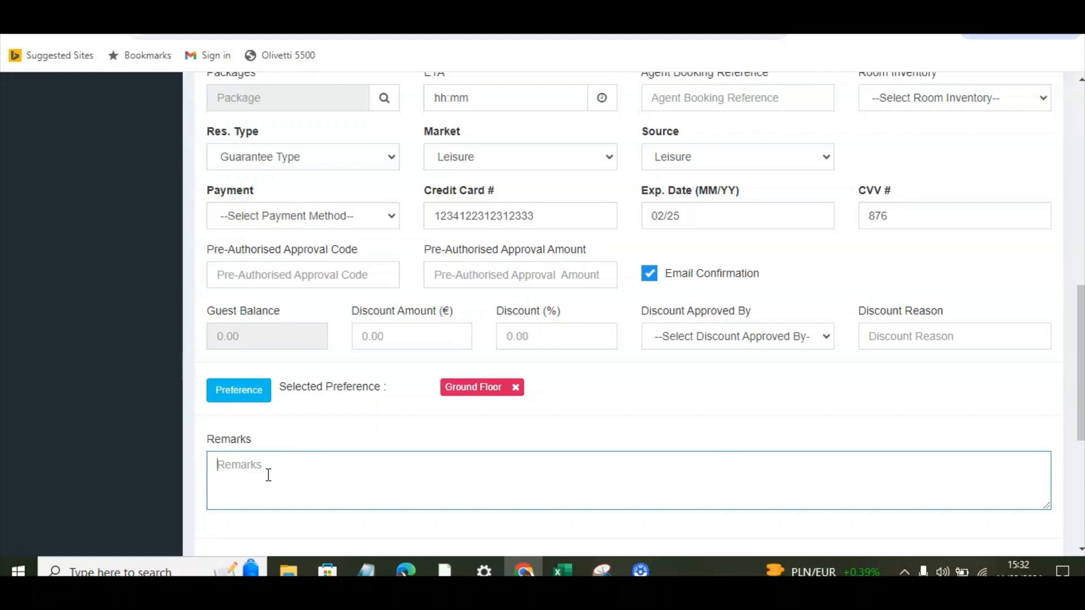
left_click(1081, 363)
left_click_drag(1081, 363, 1081, 402)
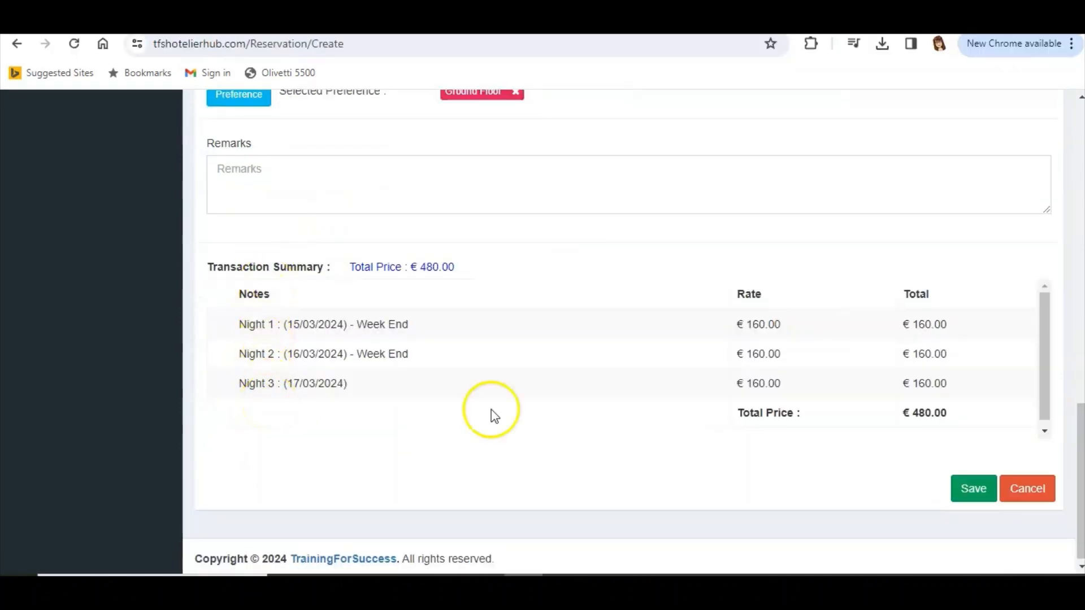
left_click(968, 502)
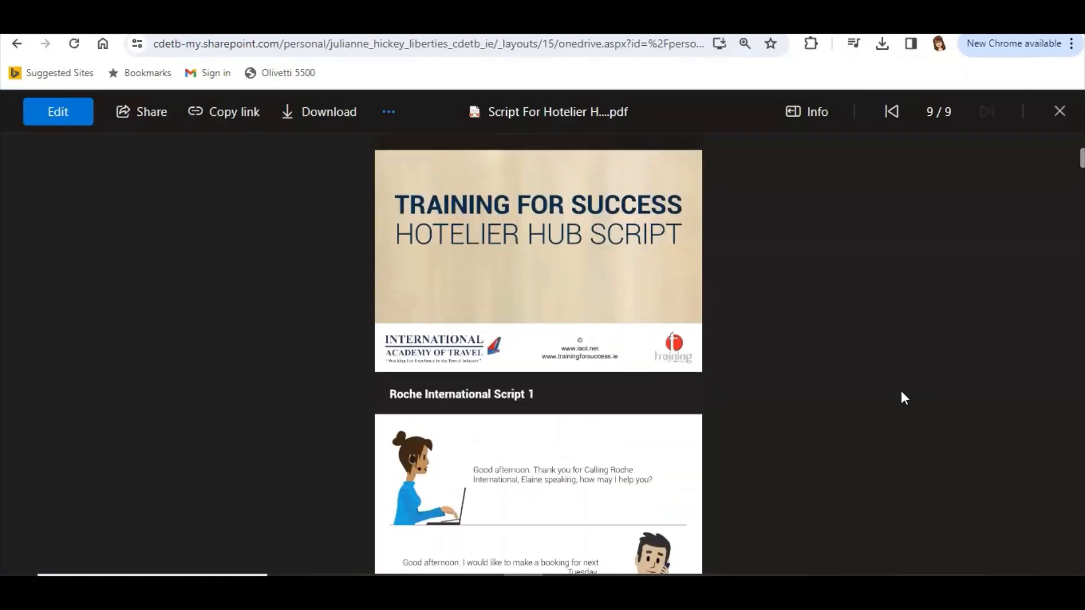
scroll(902, 392, "up", 1)
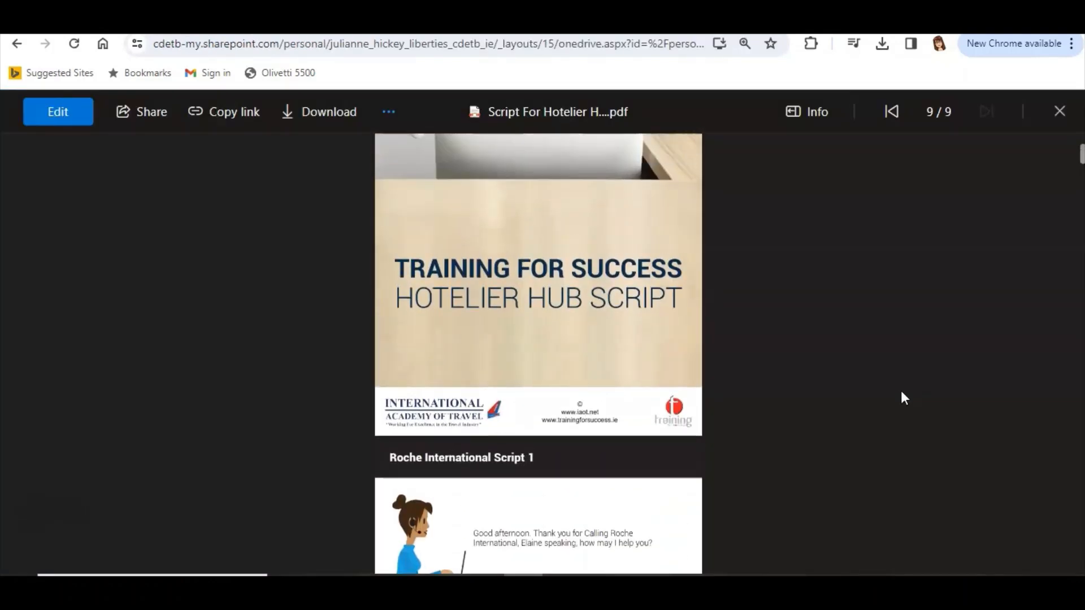
Step: Read through Roche International Script 1 in the Hotelier Hub script PDF, covering the booking call's dates, guests, meals and rate
scroll(901, 393, "down", 2)
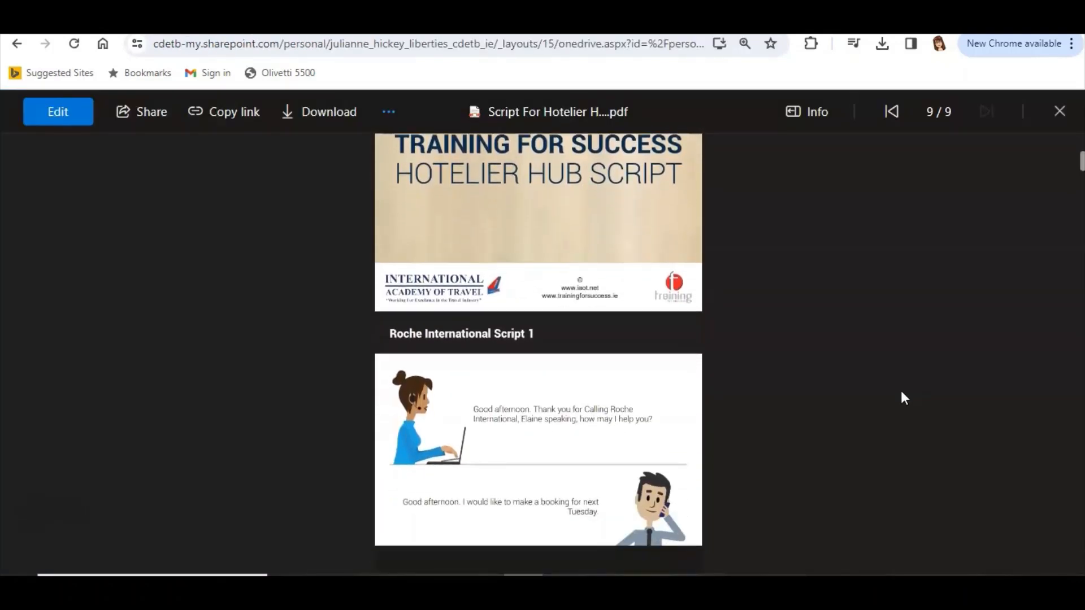
scroll(901, 393, "down", 2)
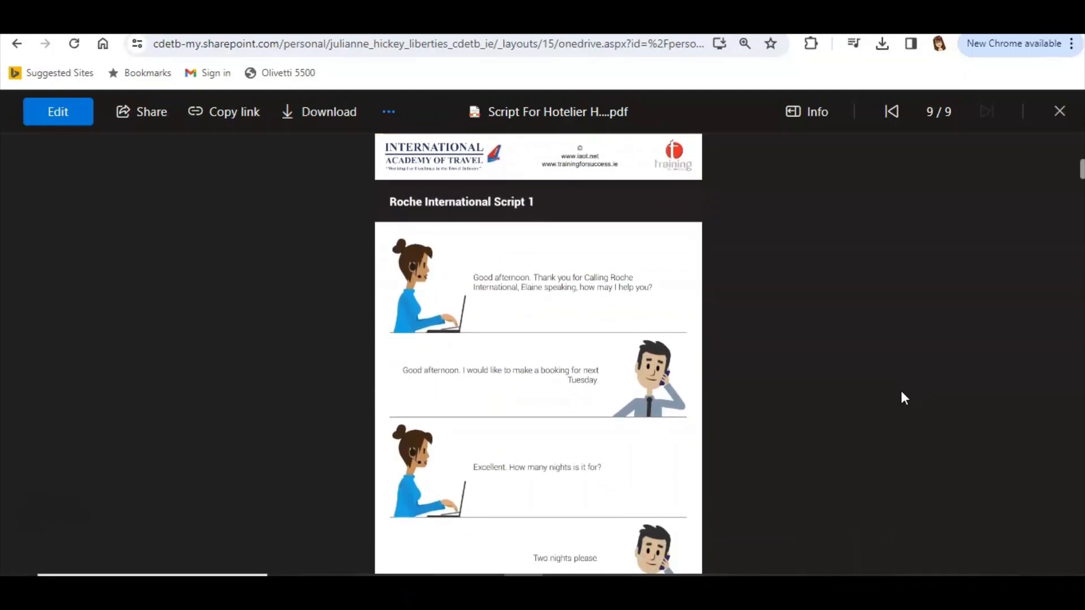
scroll(903, 397, "down", 1)
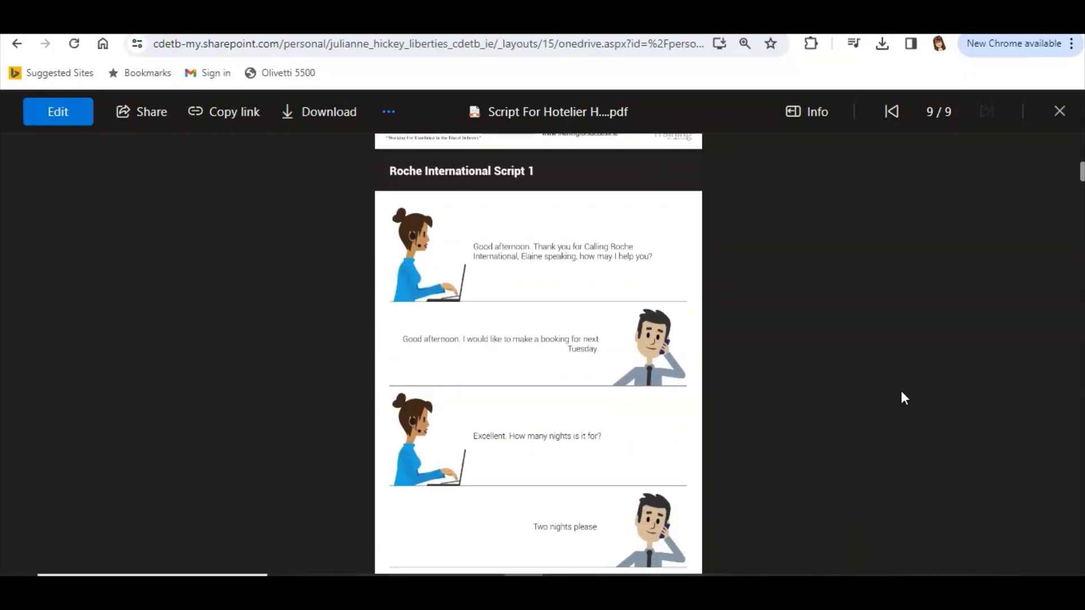
scroll(902, 397, "down", 2)
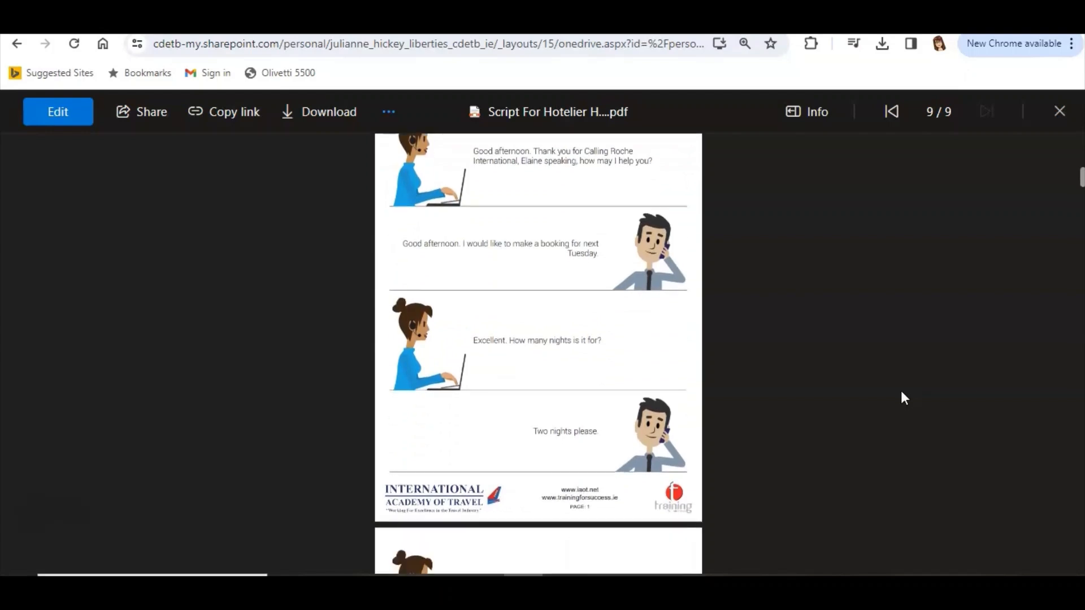
scroll(902, 392, "down", 6)
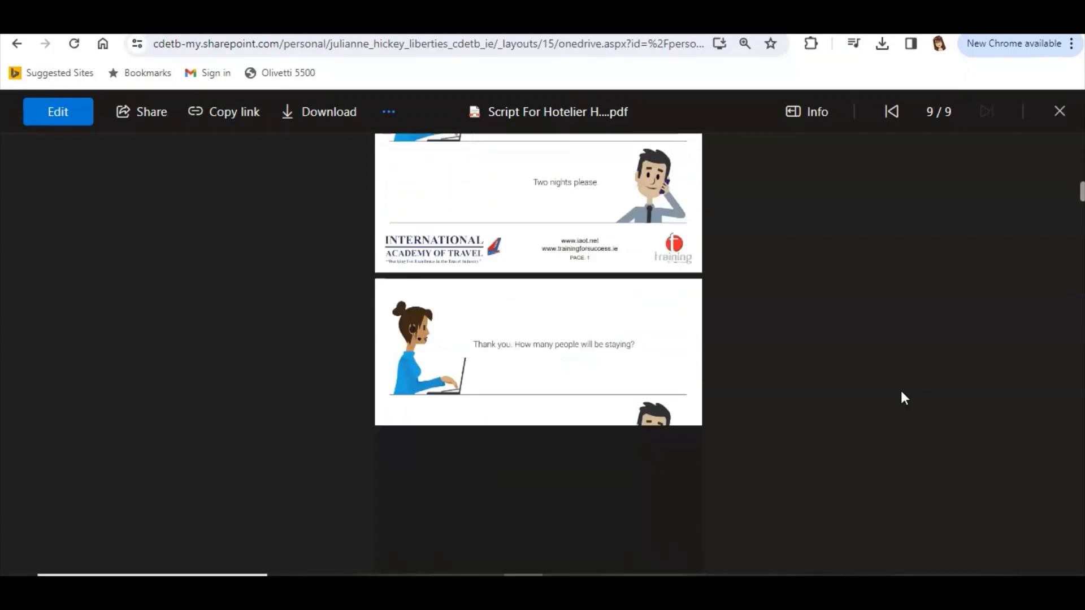
scroll(901, 392, "down", 10)
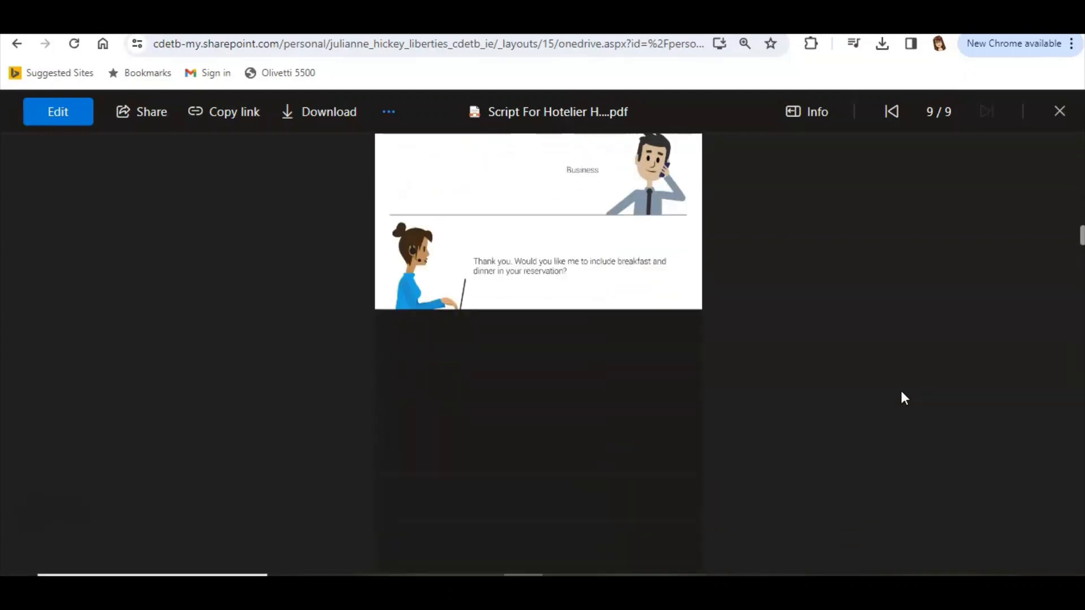
scroll(901, 391, "down", 1)
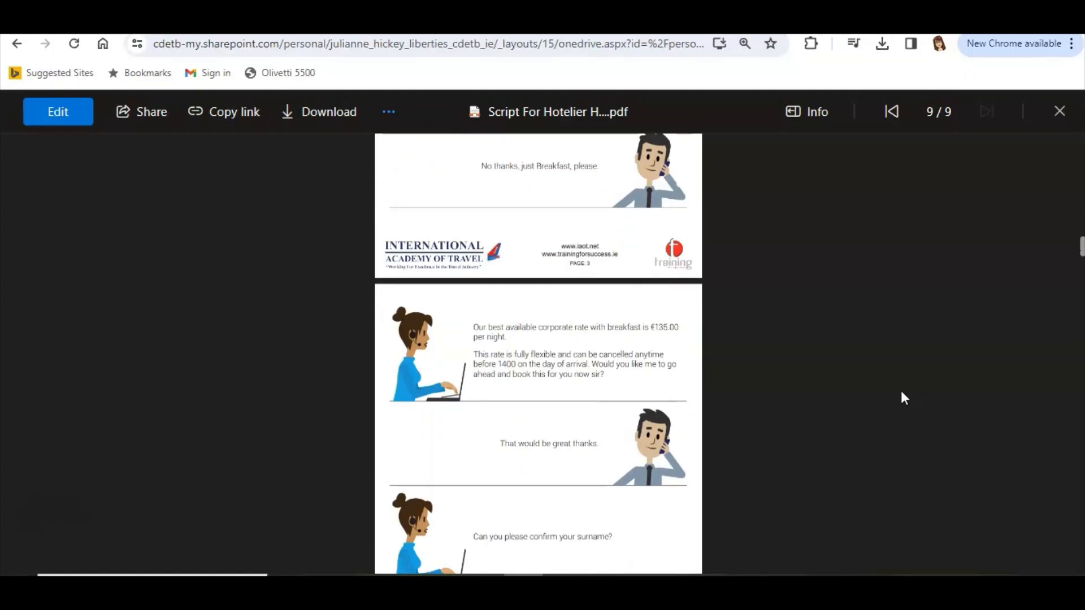
Step: Open the reservation confirmation PDF and review its booking details, cancellation policy and pre-authorisation terms
left_click(151, 453)
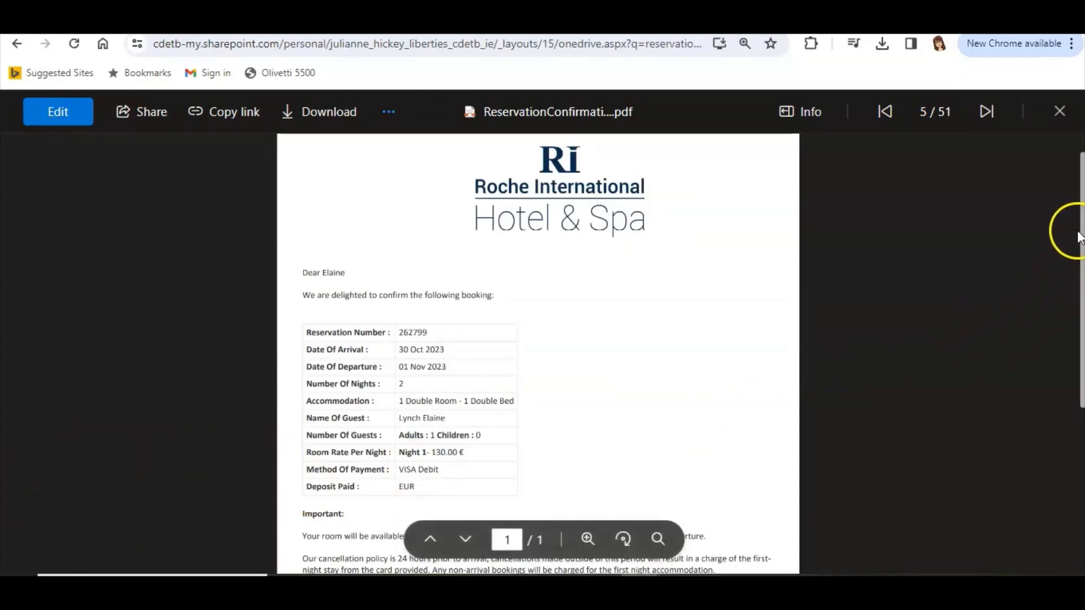
left_click_drag(1080, 233, 1081, 367)
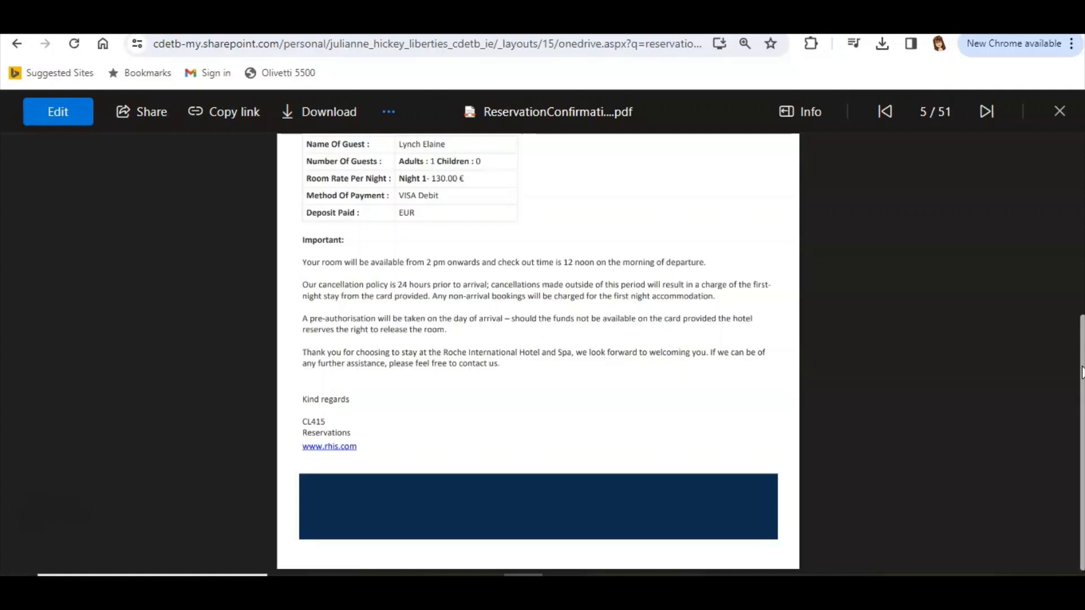
left_click_drag(1081, 373, 1081, 359)
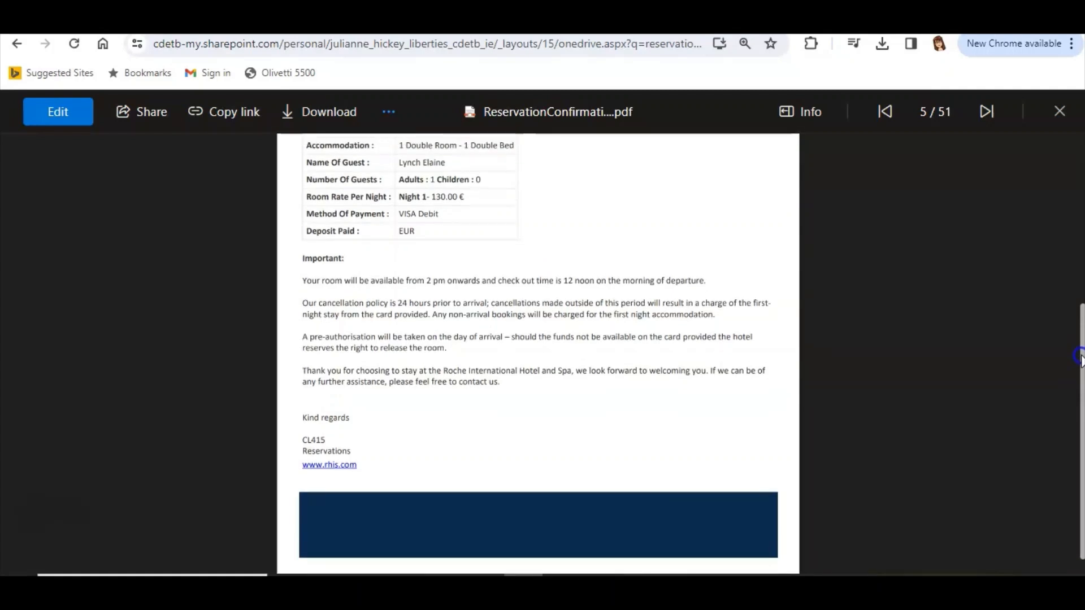
left_click_drag(1080, 359, 1081, 247)
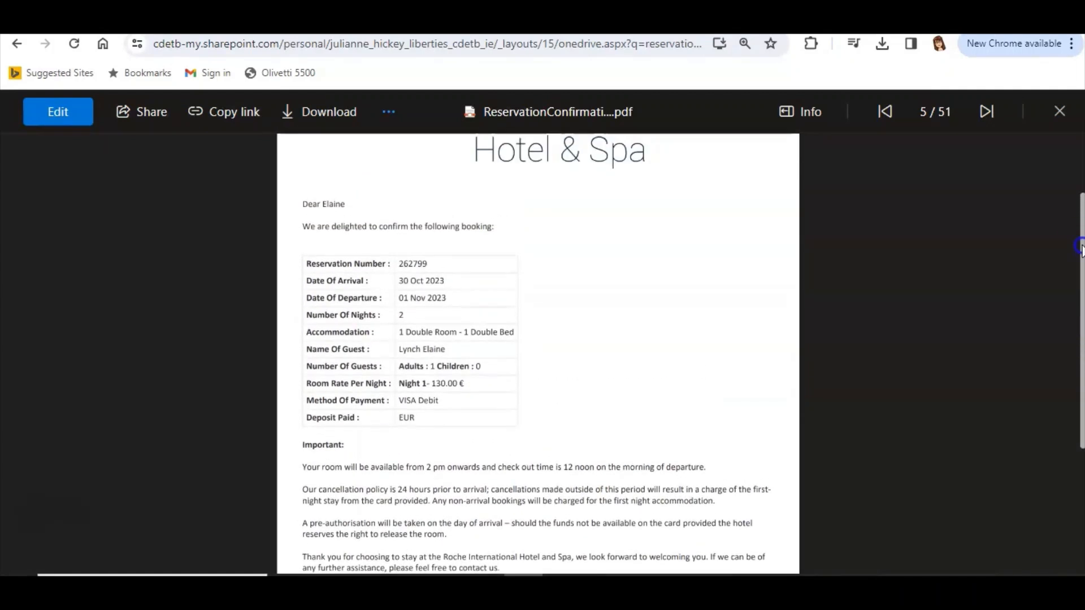